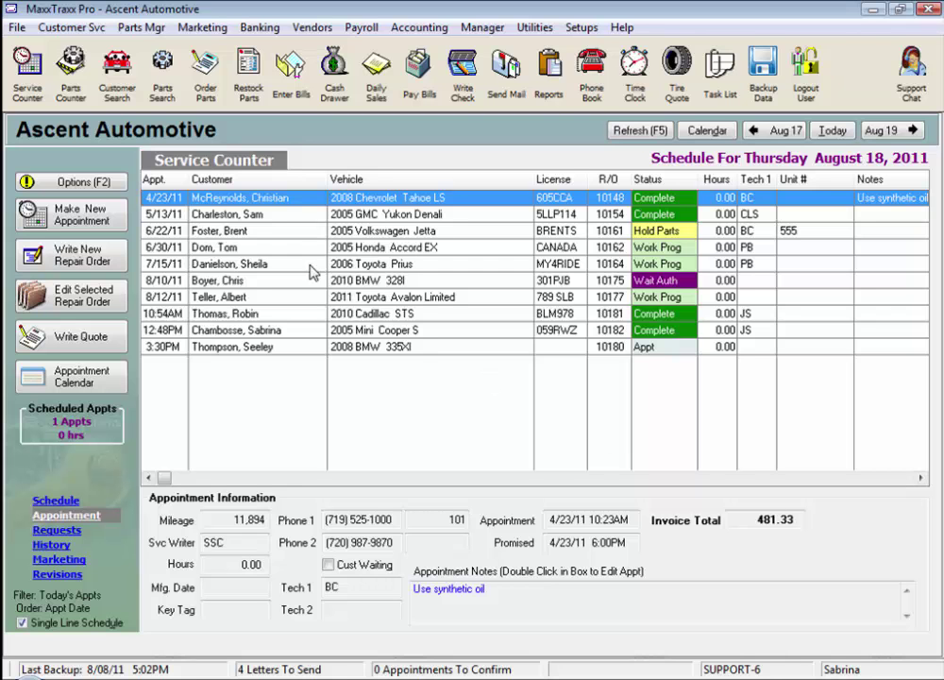
- Search for the customer by surname, open their record, and bring up its Customer Options list
click(104, 85)
text(thoma)
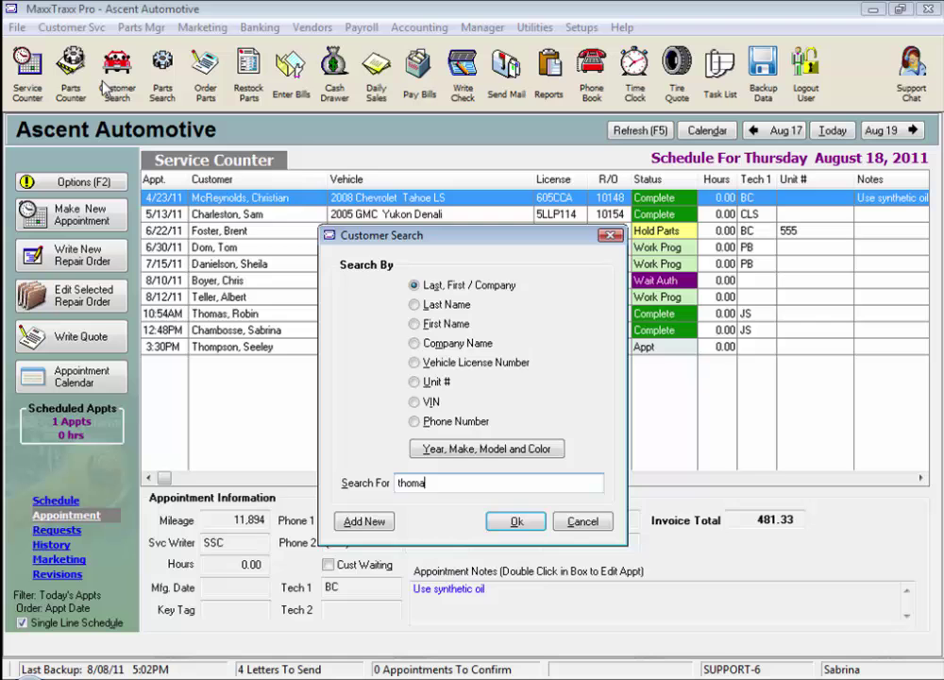
key(Return)
key(Return)
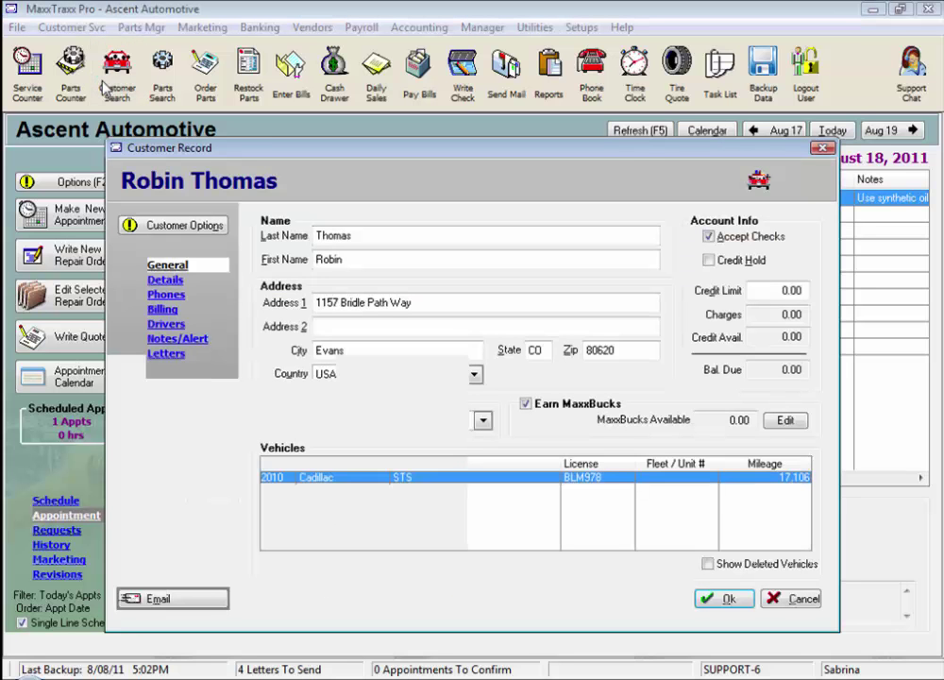
click(210, 231)
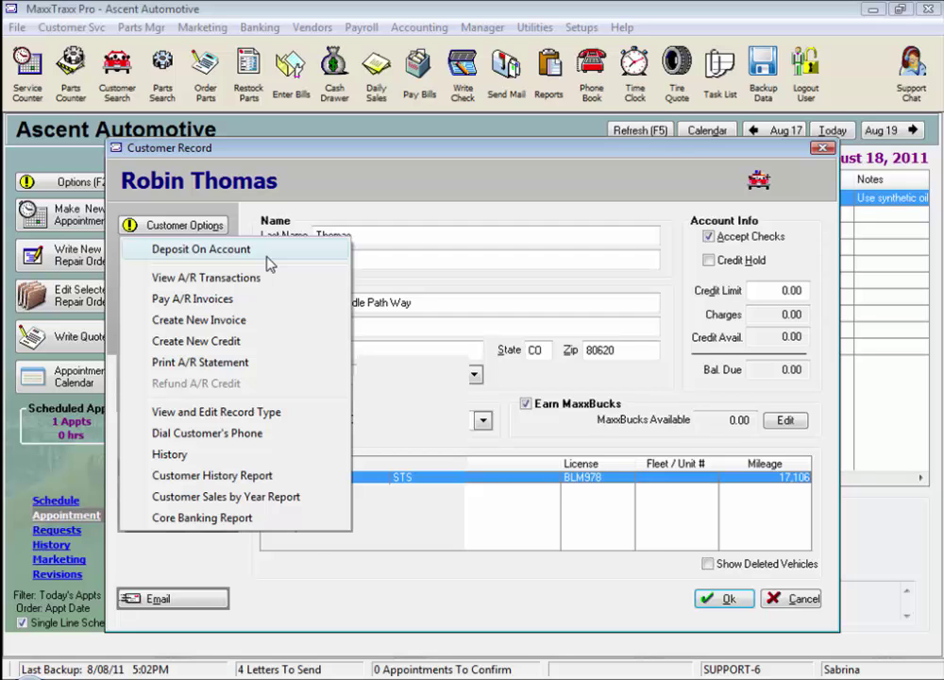
- Start a Deposit On Account of 50.00 with Visa as the payment method
click(269, 260)
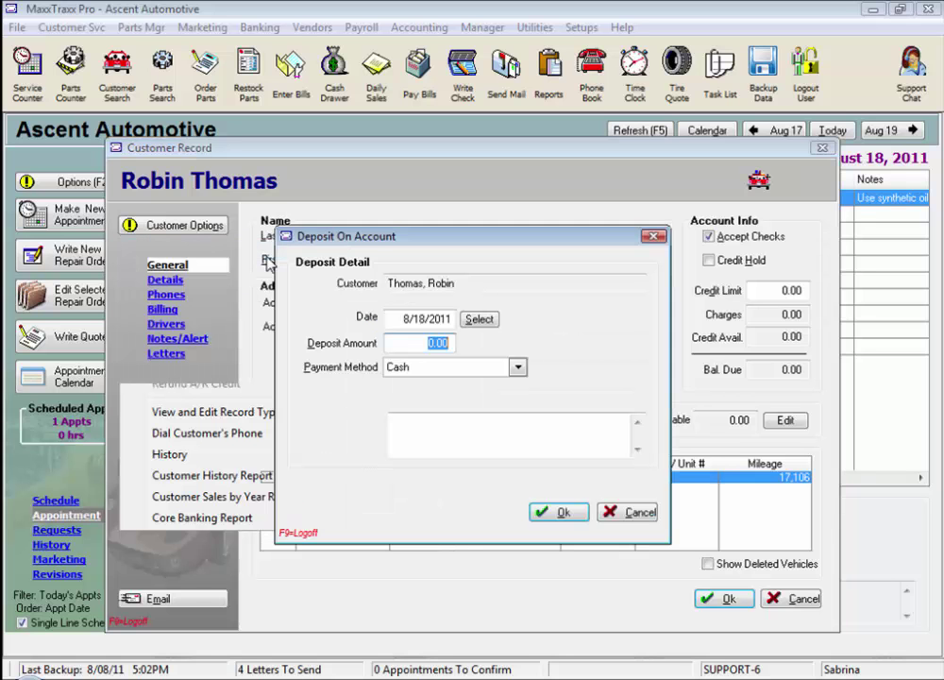
click(400, 318)
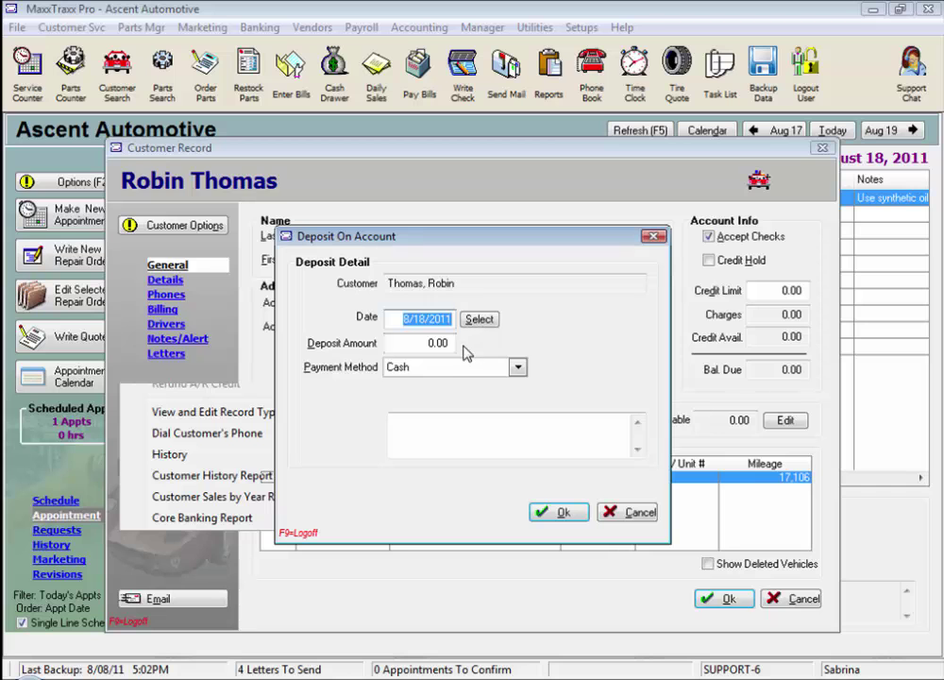
key(Tab)
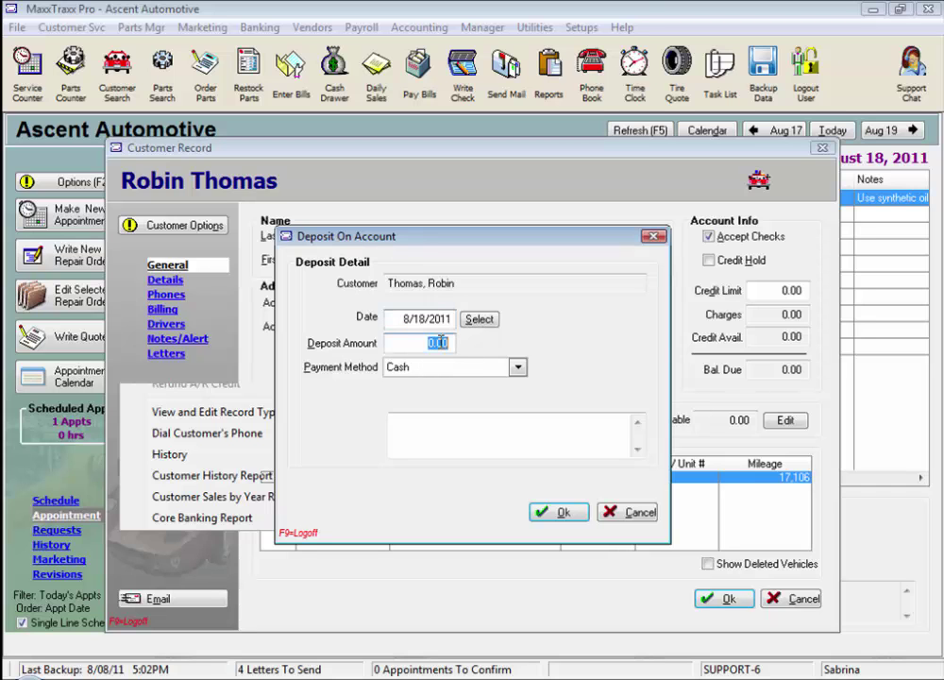
text(50)
key(Tab)
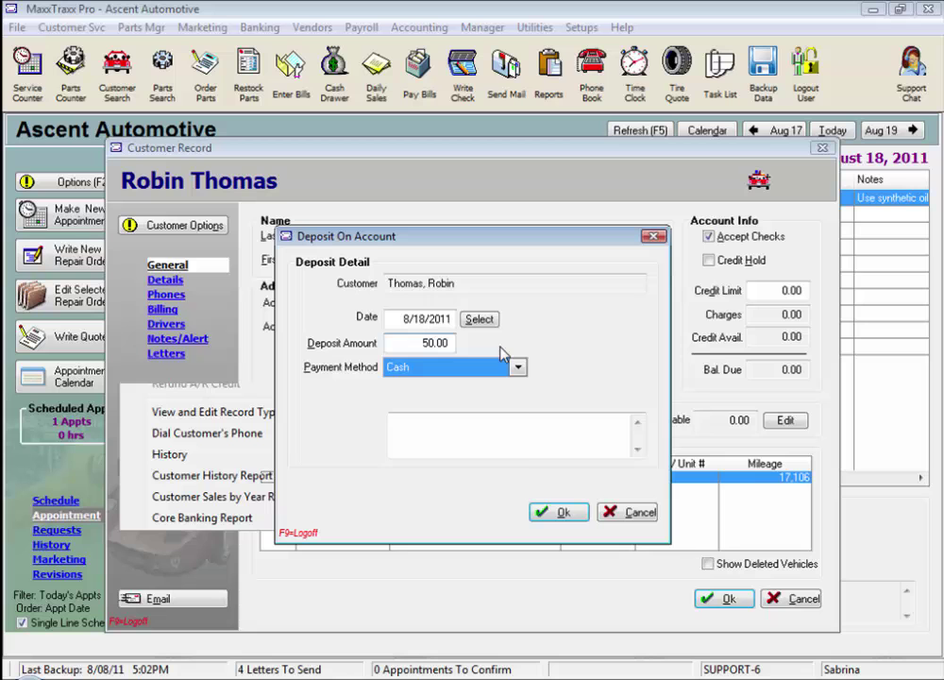
click(517, 367)
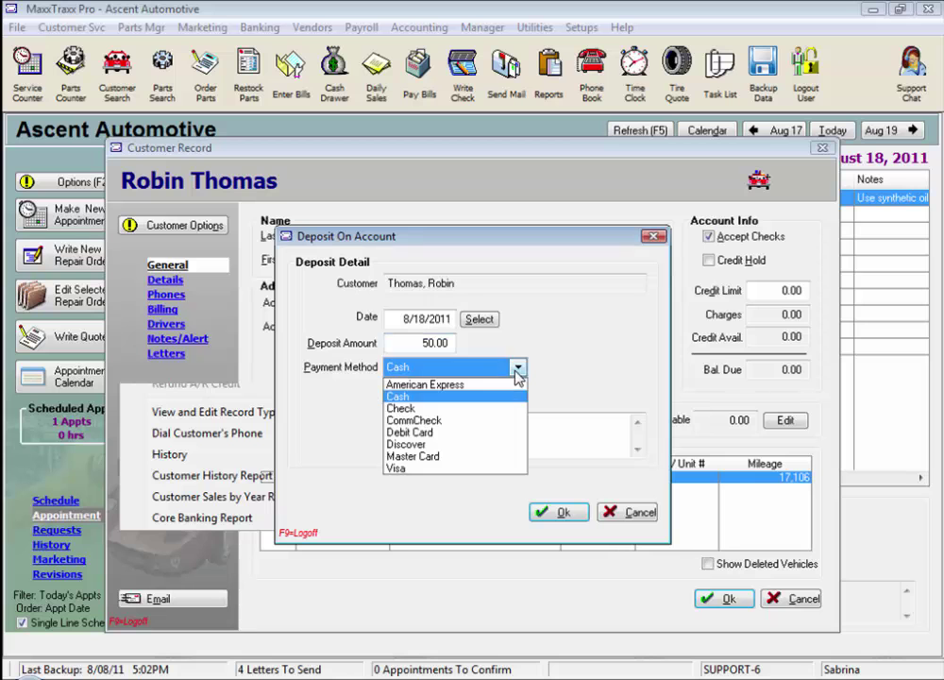
click(432, 468)
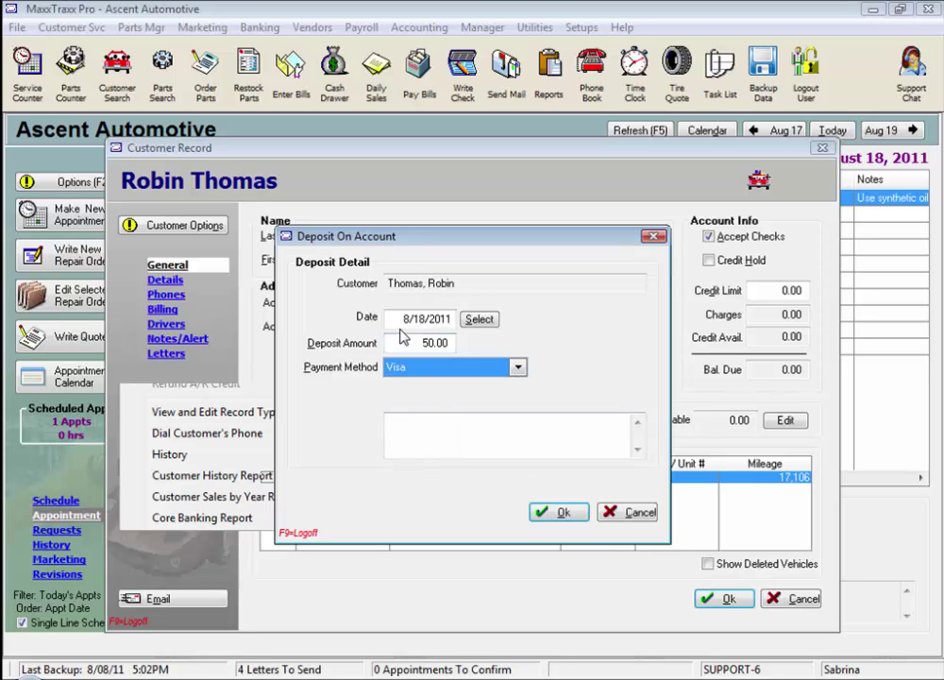
- Check the 8/18/2011 deposit date and transaction details, then save the deposit
drag(401, 318, 462, 322)
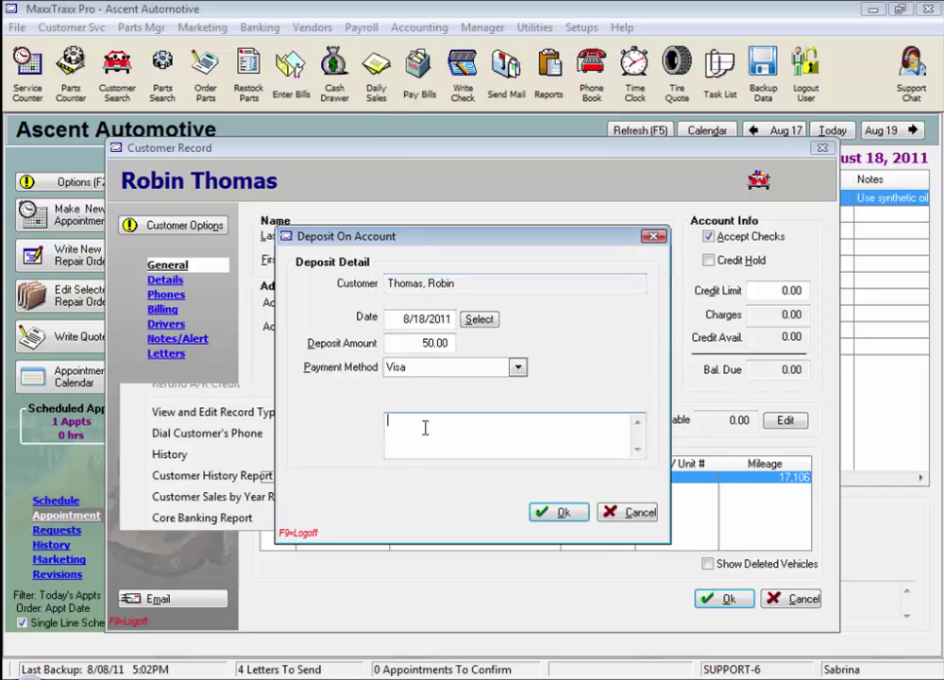
click(495, 420)
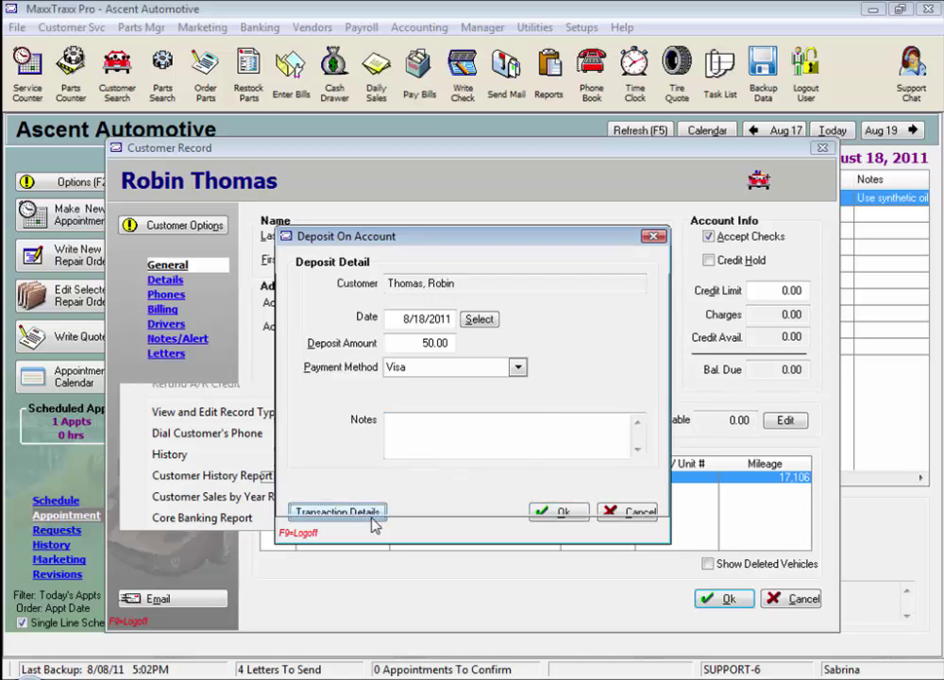
click(371, 522)
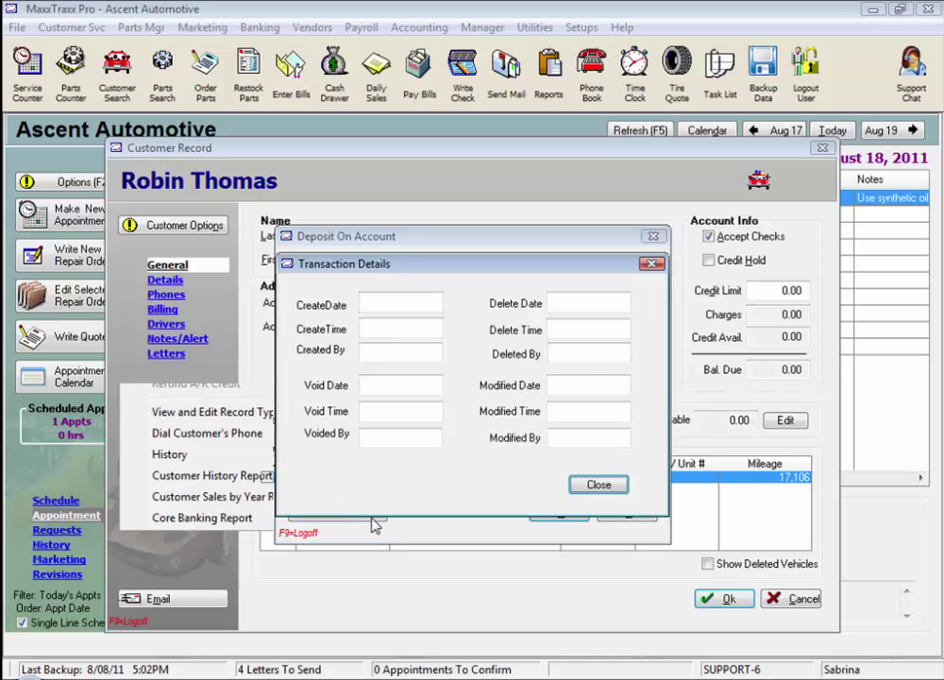
click(599, 485)
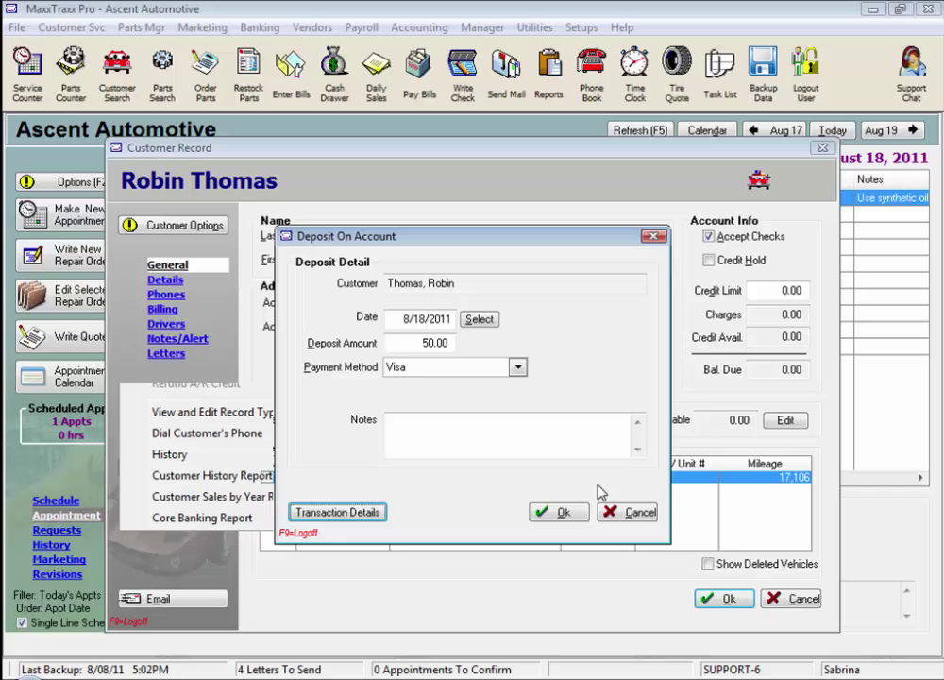
click(565, 511)
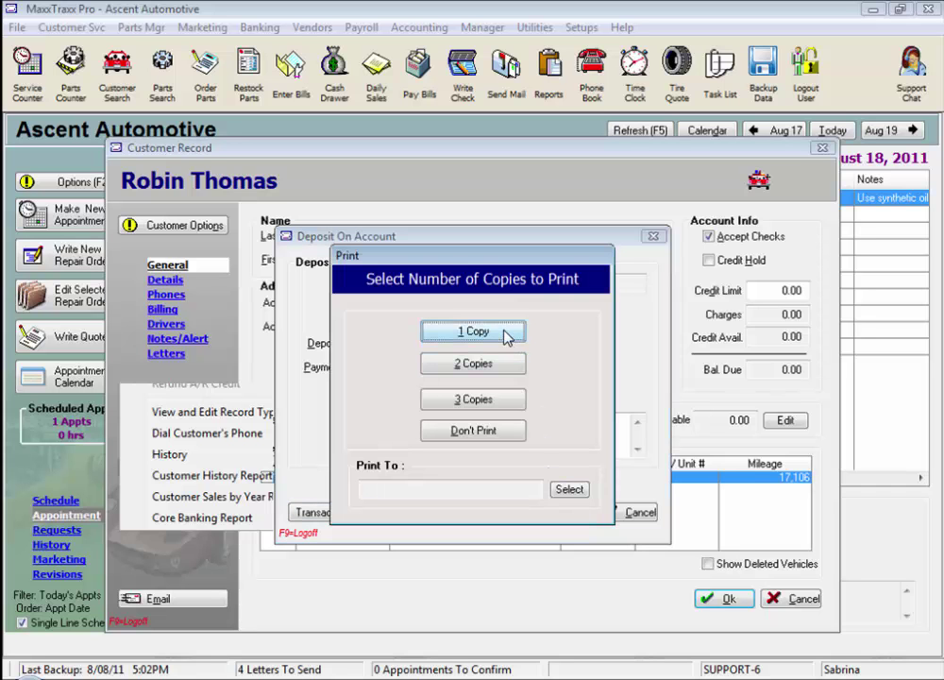
- Skip the receipt print and reopen Customer Options on the record now showing 50.00 credit
click(504, 432)
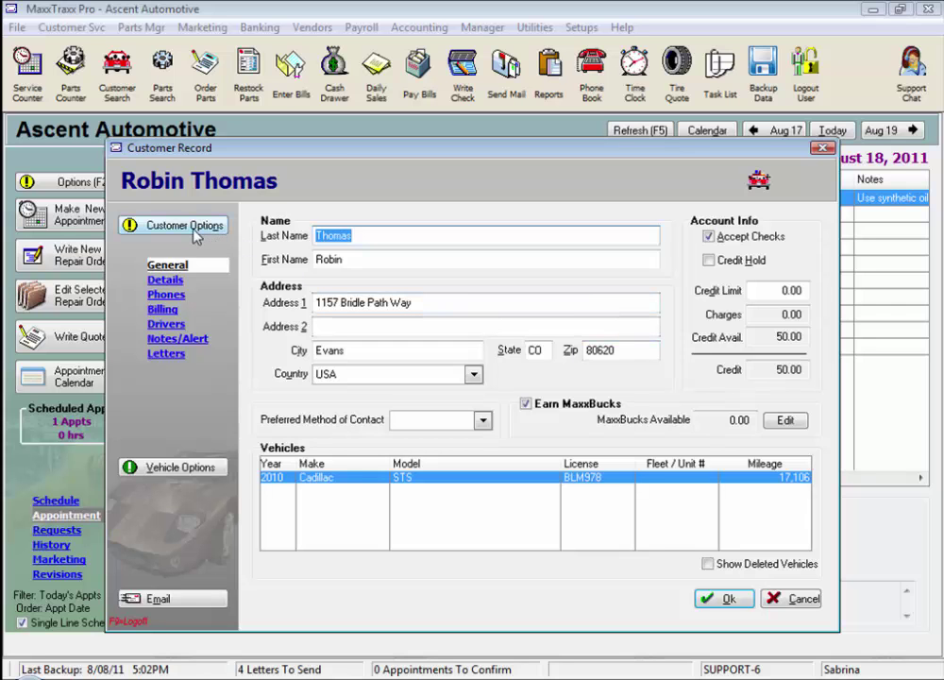
click(194, 226)
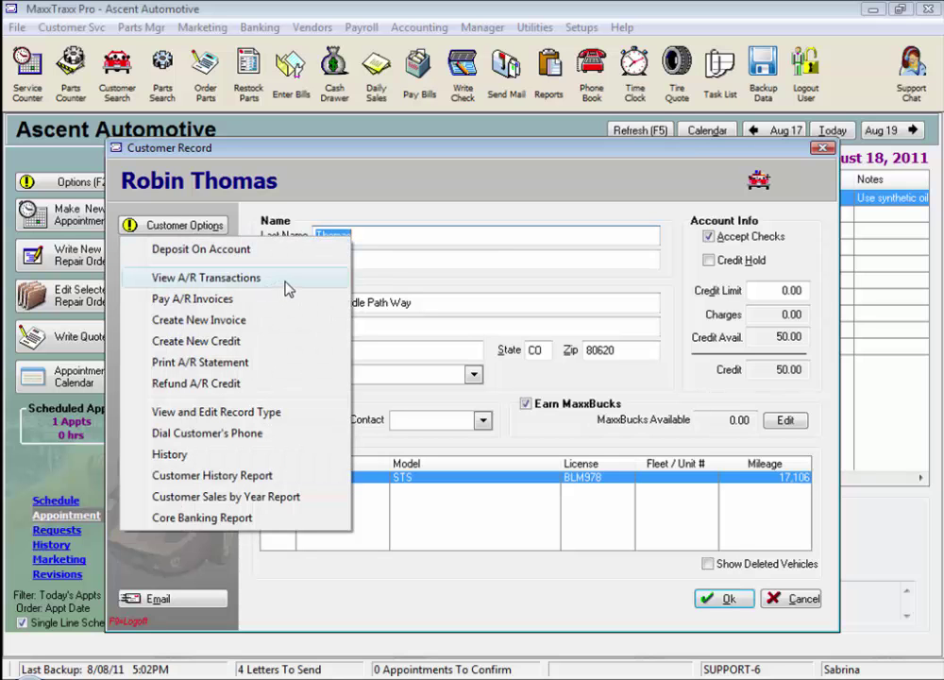
- Review the 50.00 Deposit On Account in the A/R transactions list, then close it
click(286, 283)
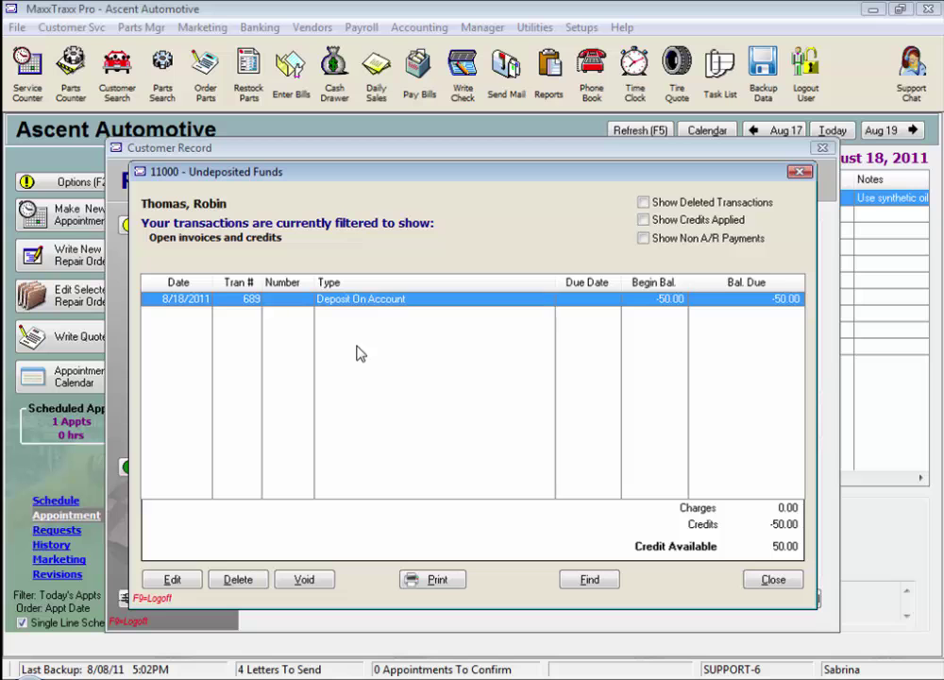
right_click(434, 308)
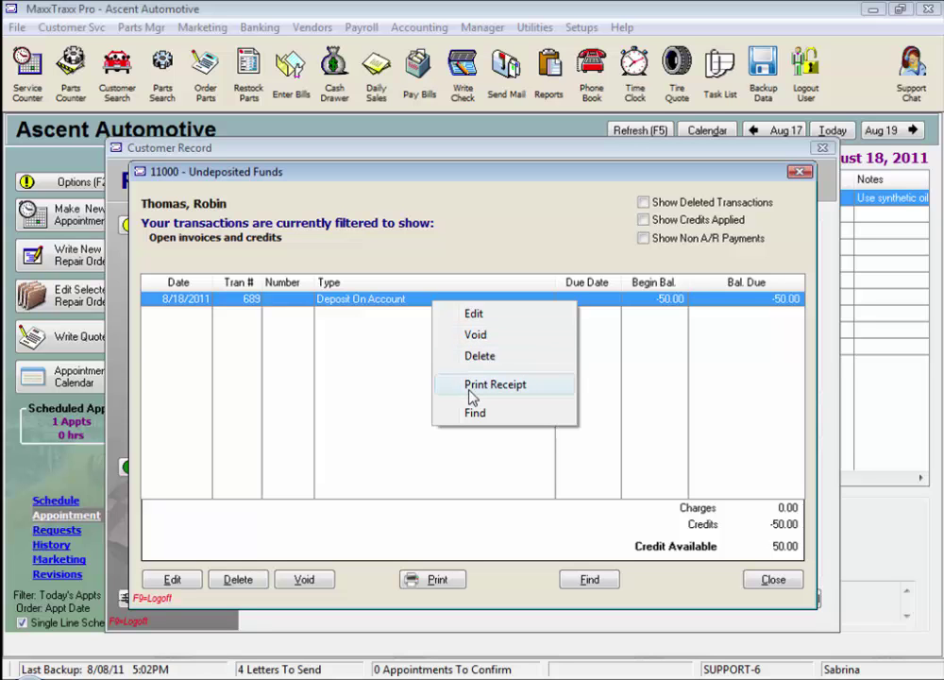
click(394, 338)
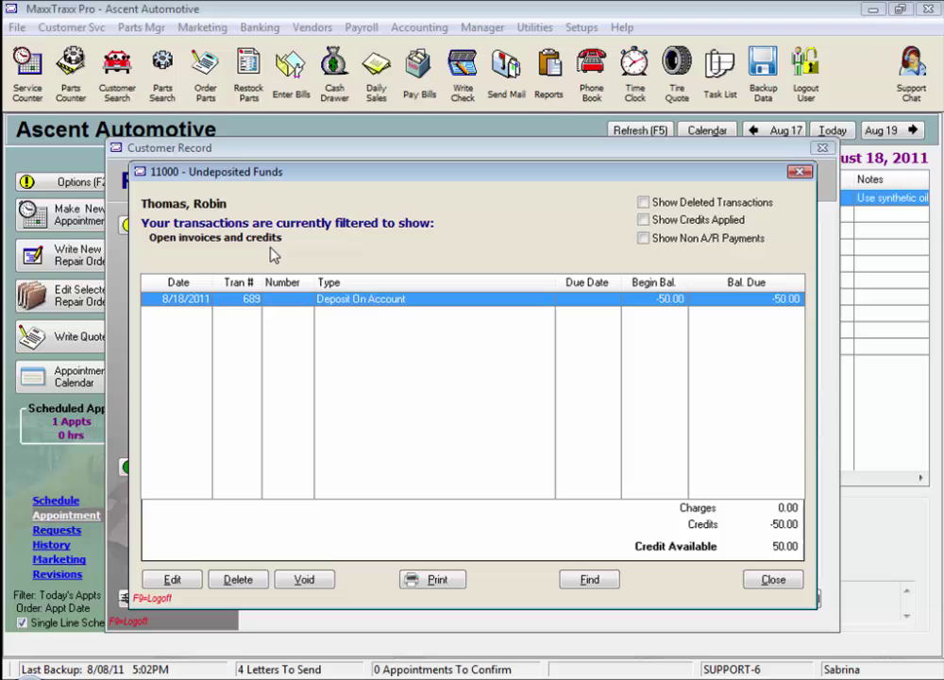
click(771, 583)
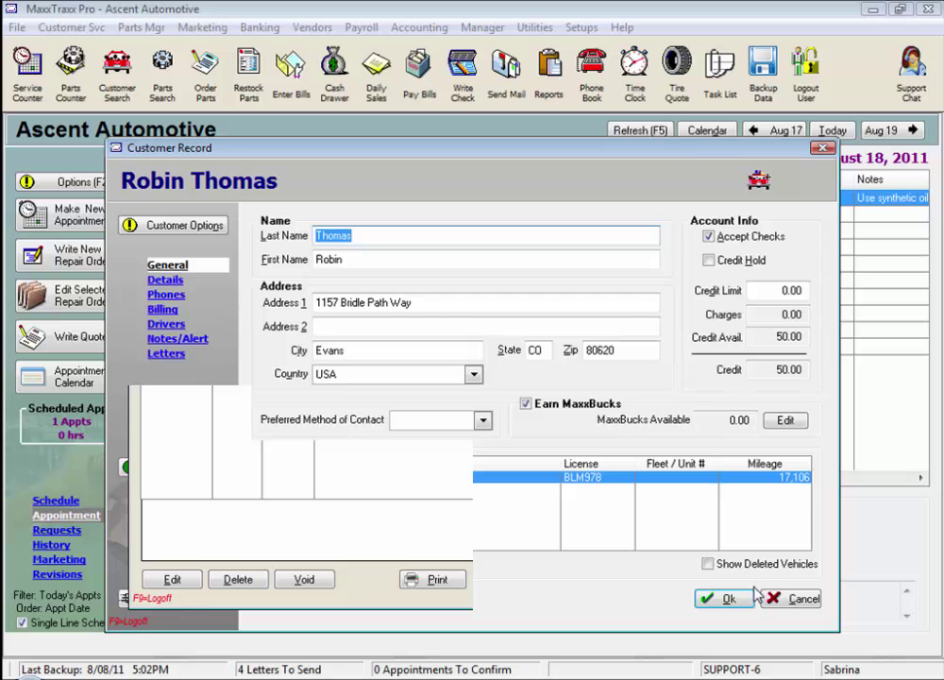
- Open repair order 10181 and bring up Close & Pay, showing 50.00 credit available against 47.06
click(745, 601)
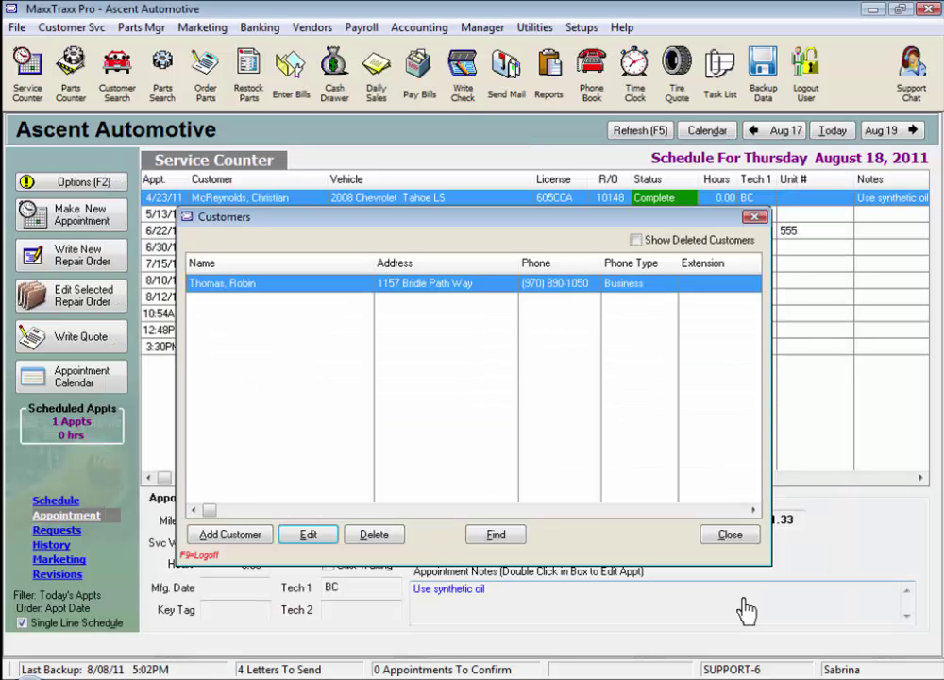
click(730, 535)
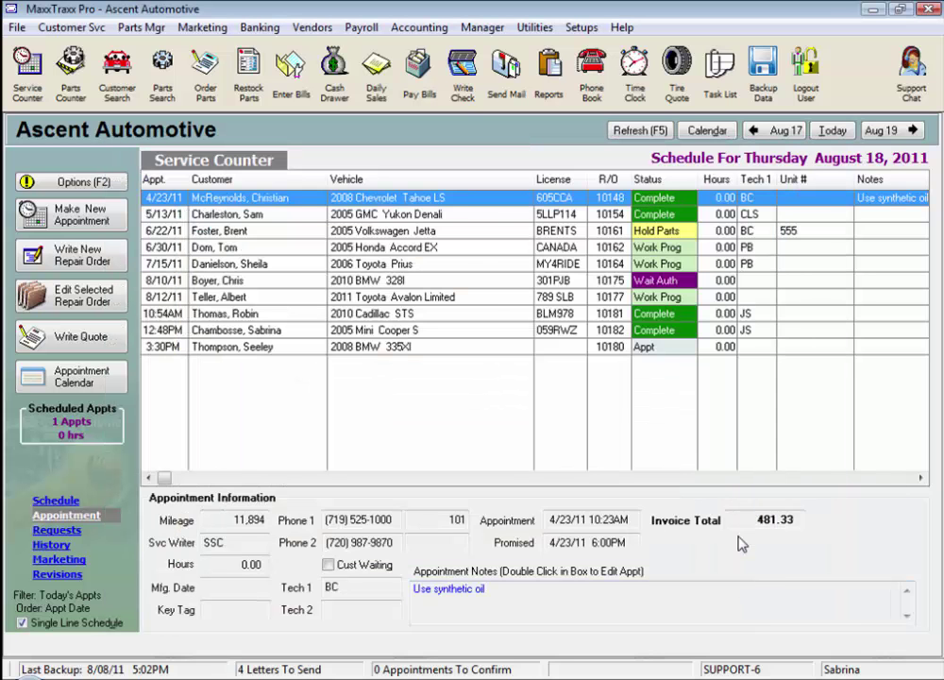
double_click(466, 316)
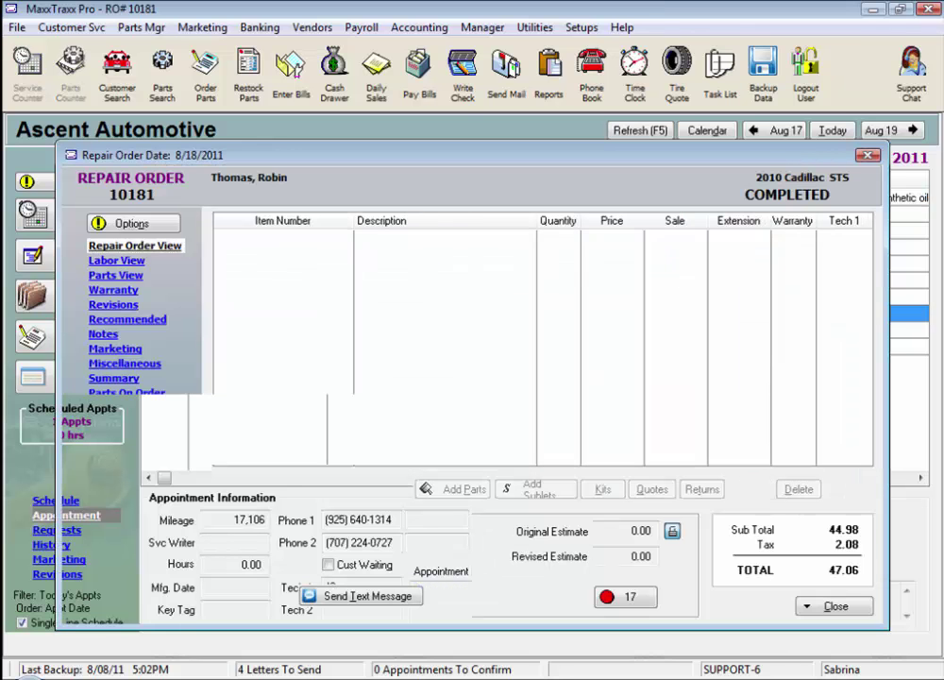
click(828, 607)
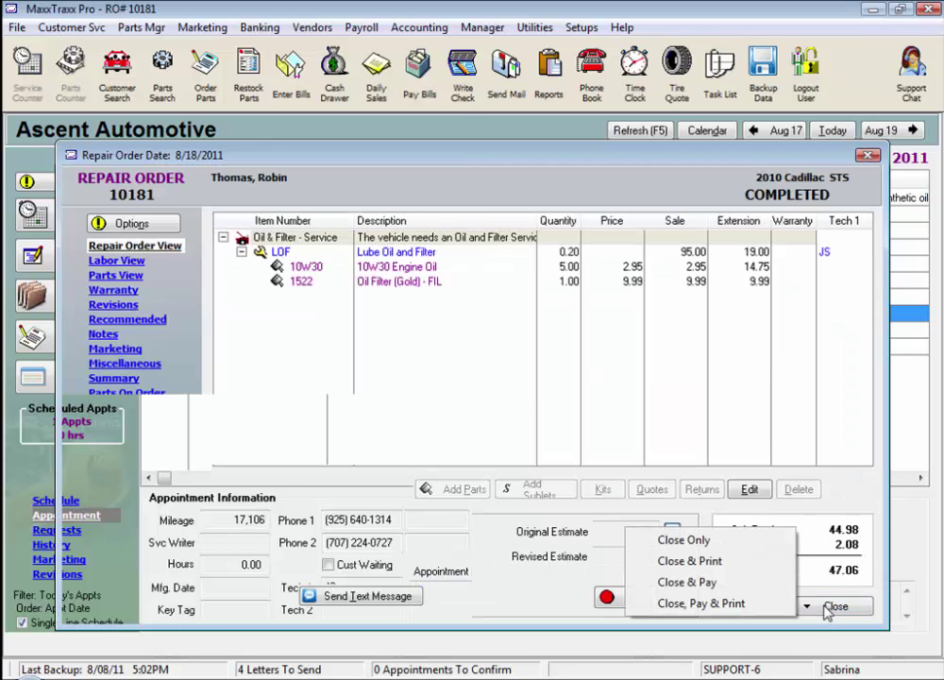
click(718, 583)
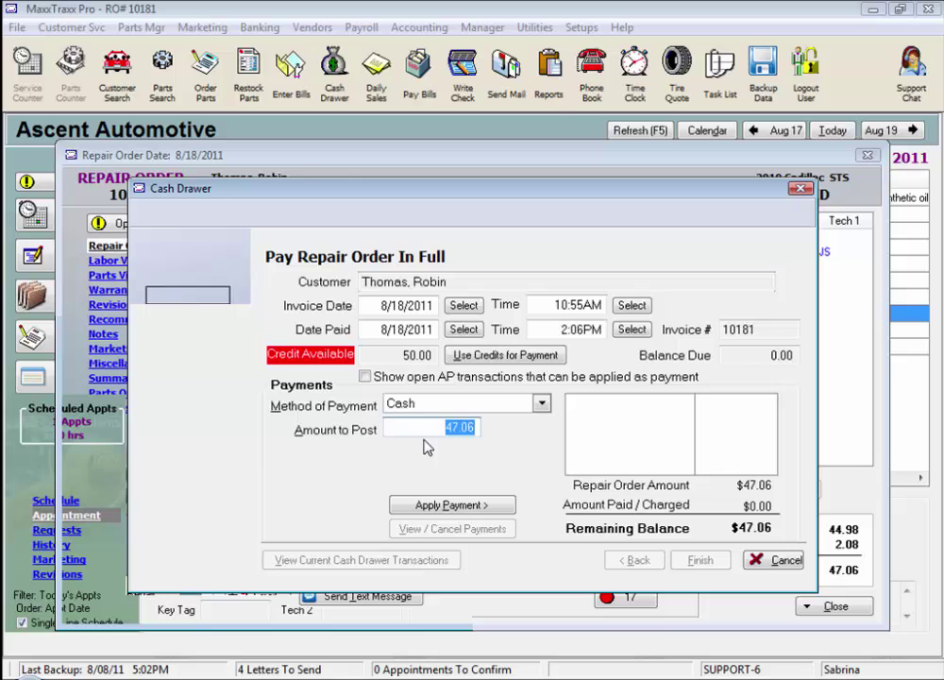
drag(404, 356, 440, 346)
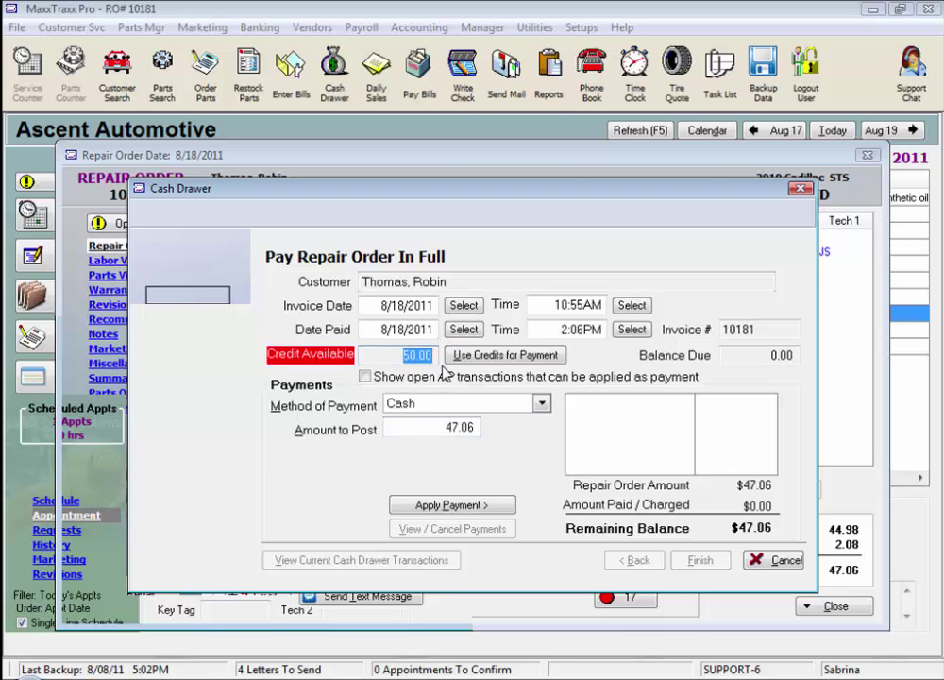
- Apply 47.06 of the deposit credit to RO 10181, bringing its balance to $0.00
click(500, 356)
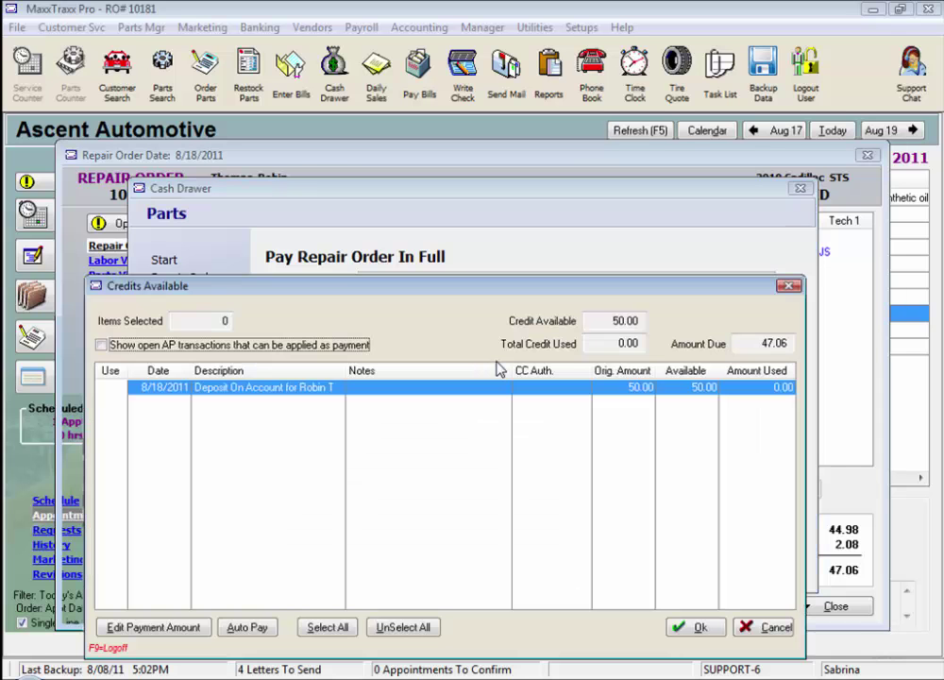
click(106, 391)
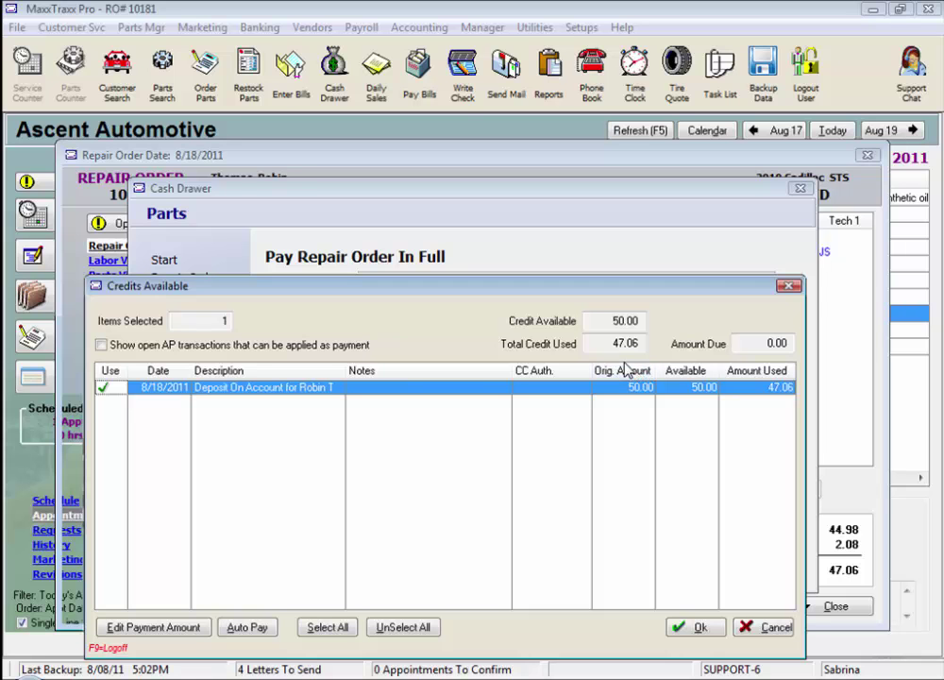
drag(598, 344, 656, 346)
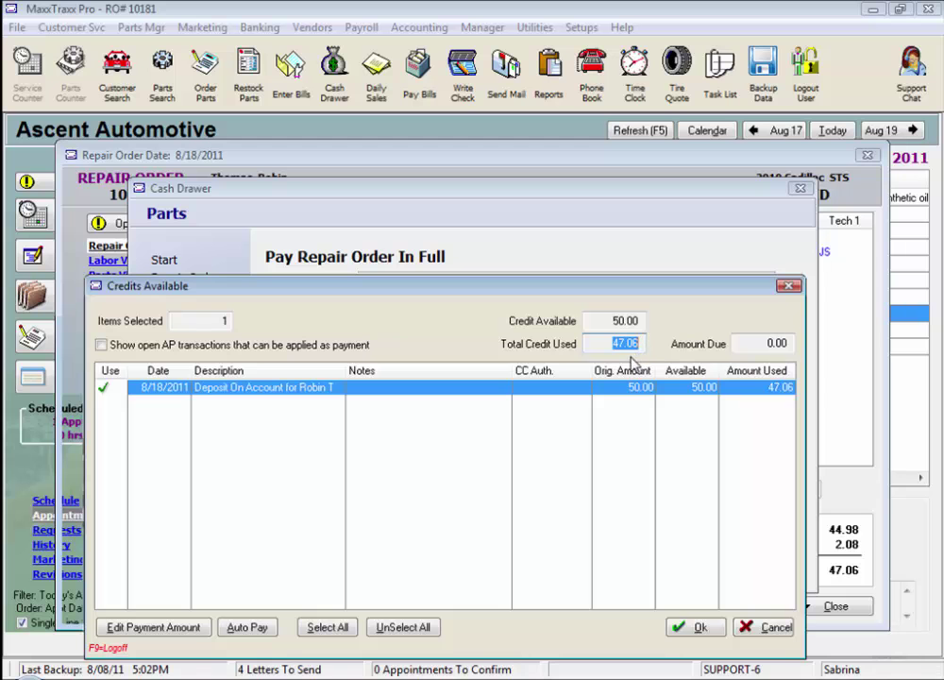
click(716, 627)
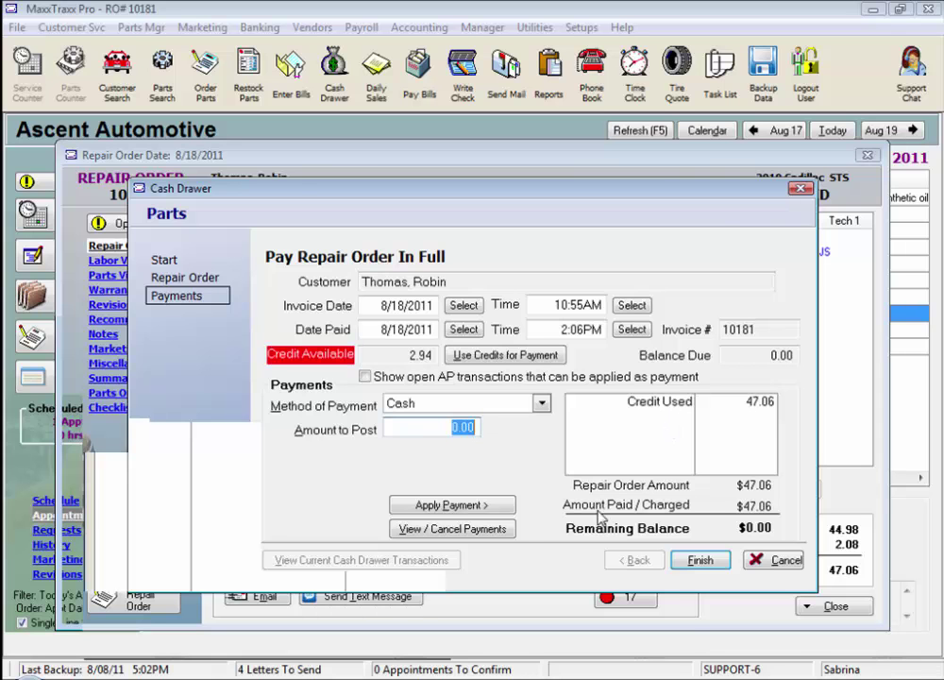
- Delete the 47.06 credit payment so RO 10181's balance returns to $47.06
click(511, 535)
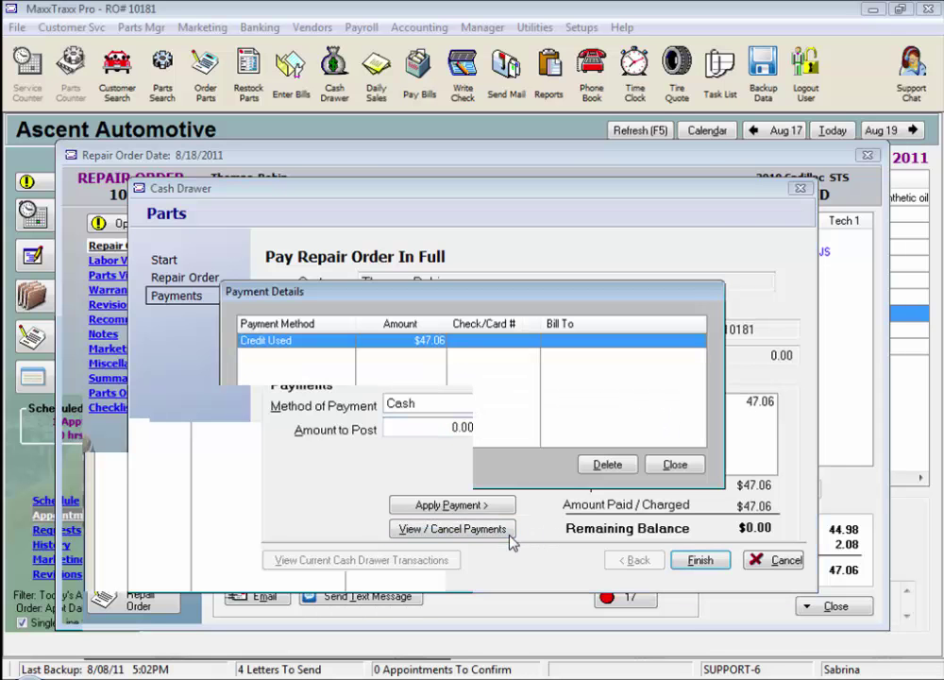
click(607, 465)
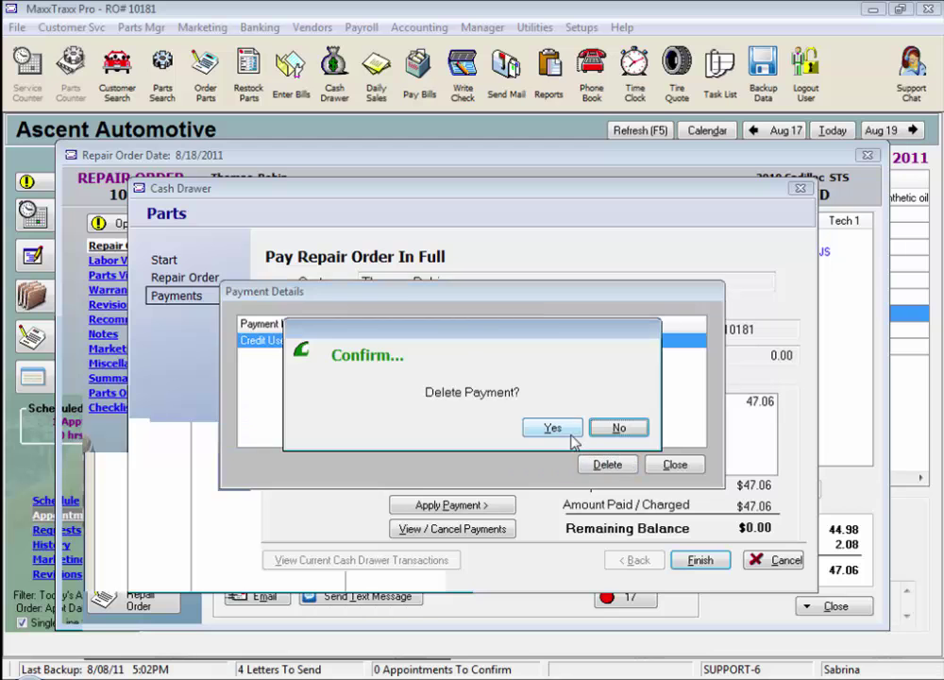
click(552, 428)
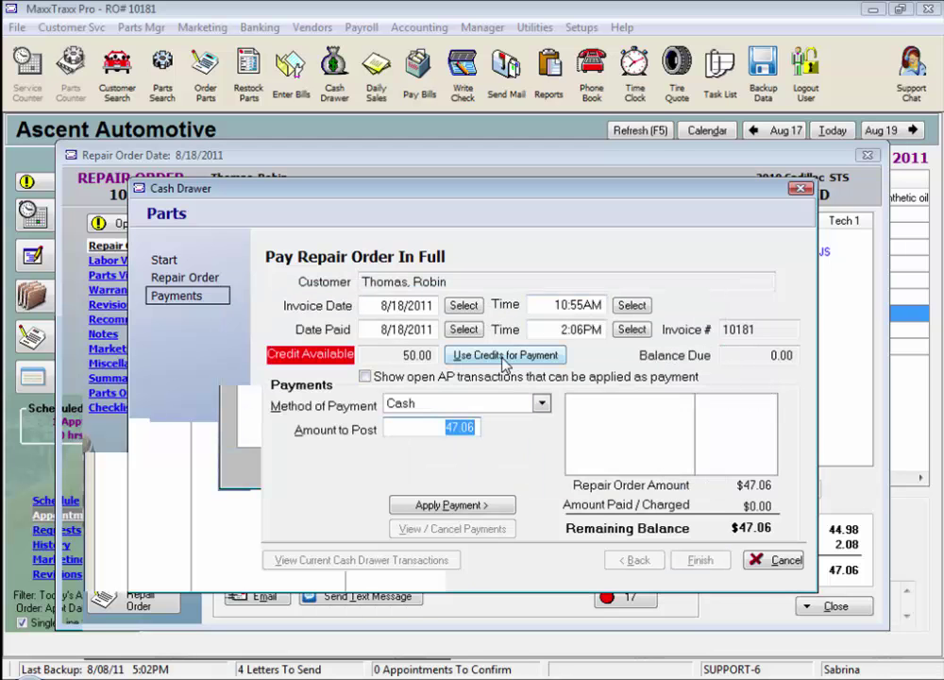
click(512, 355)
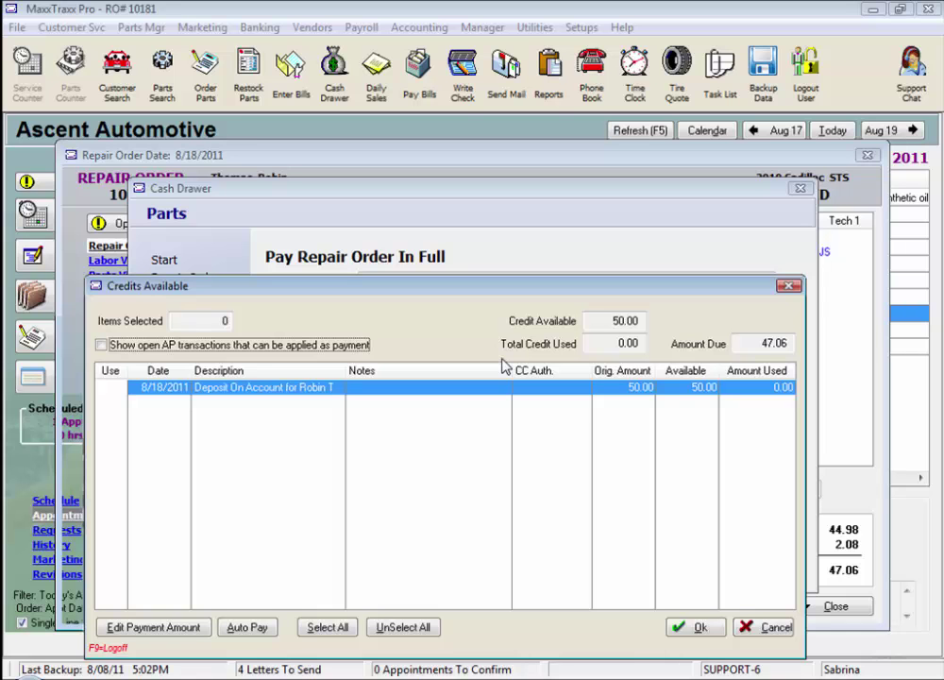
- Pay RO 10181 with 25.00 of deposit credit plus 22.06 cash and finish the payment
click(150, 630)
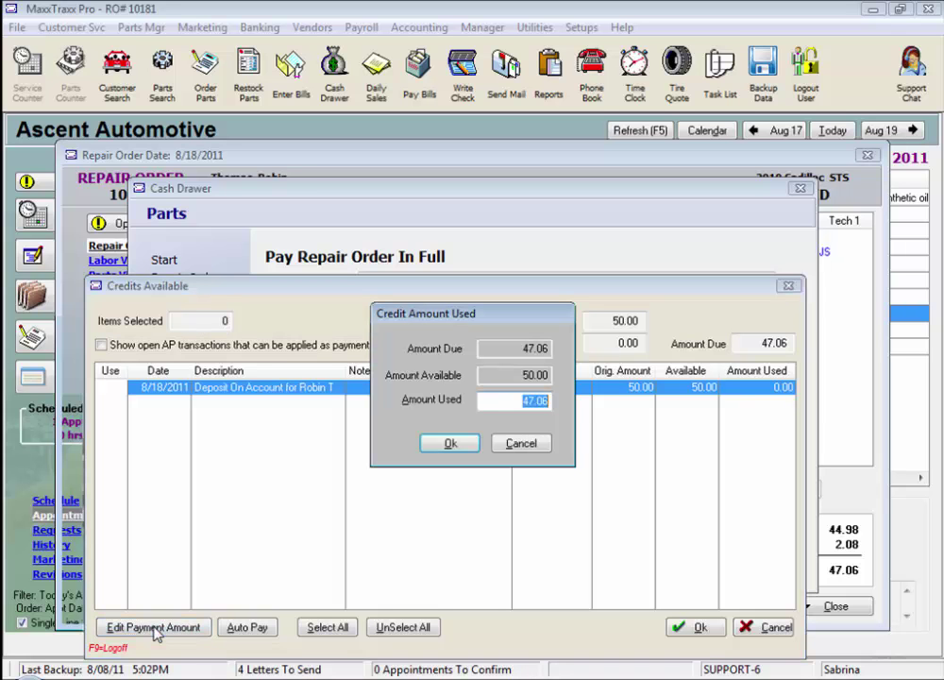
text(25)
click(438, 449)
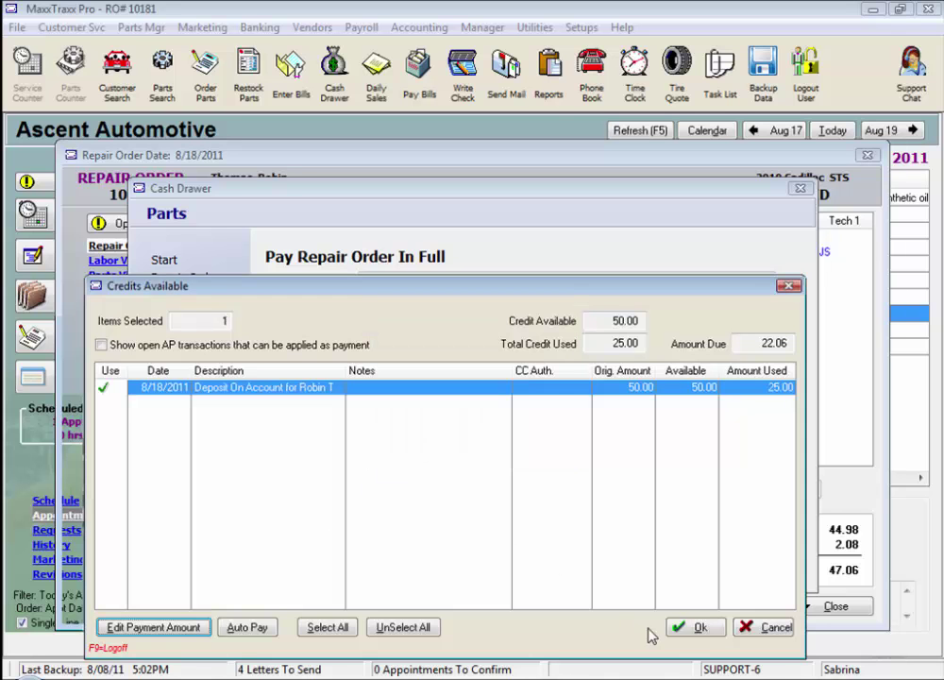
click(696, 627)
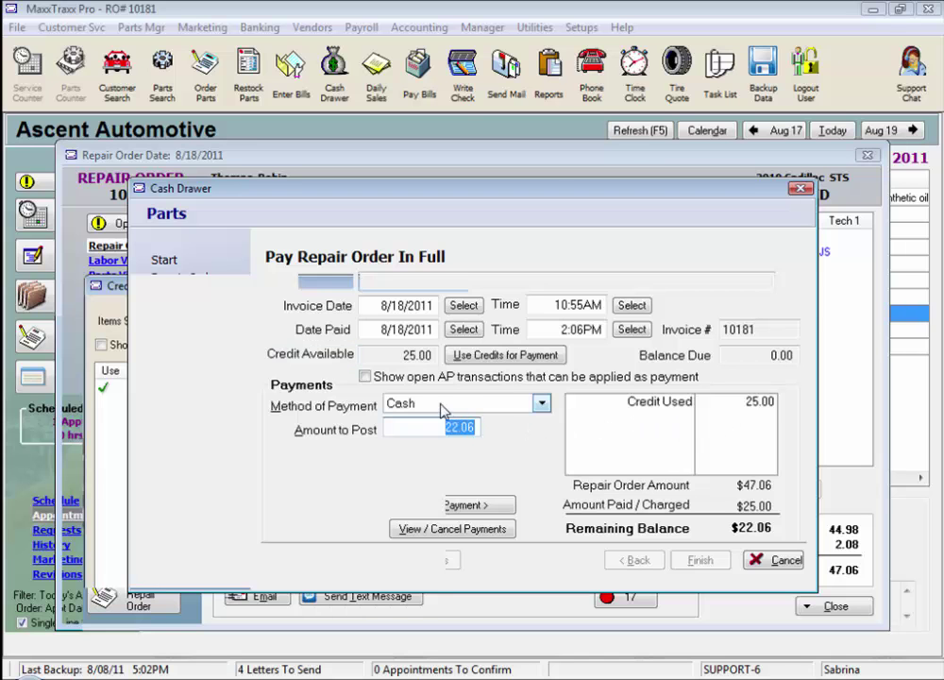
click(454, 505)
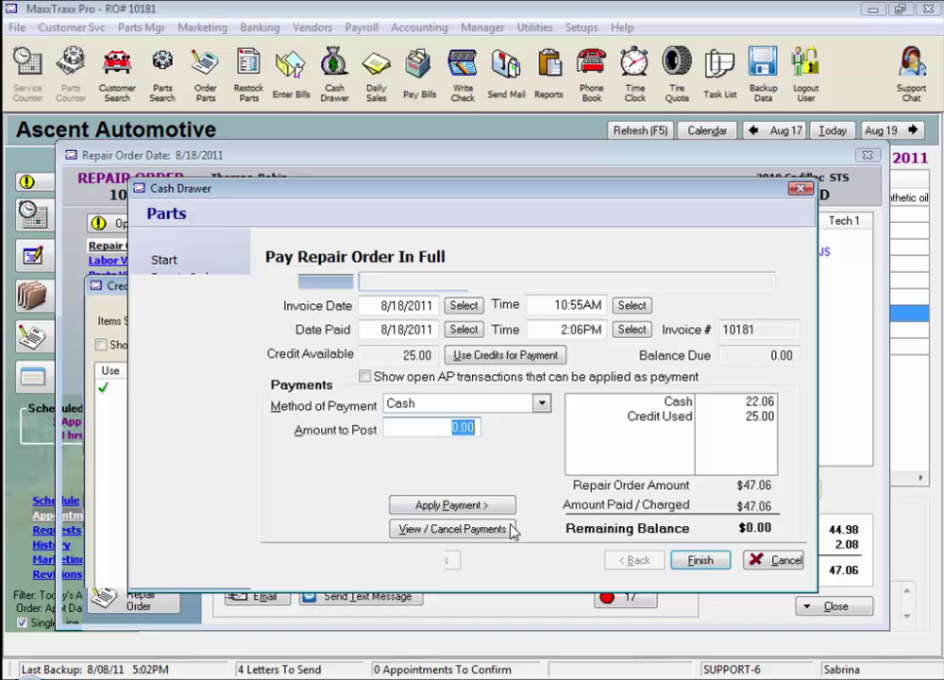
click(708, 561)
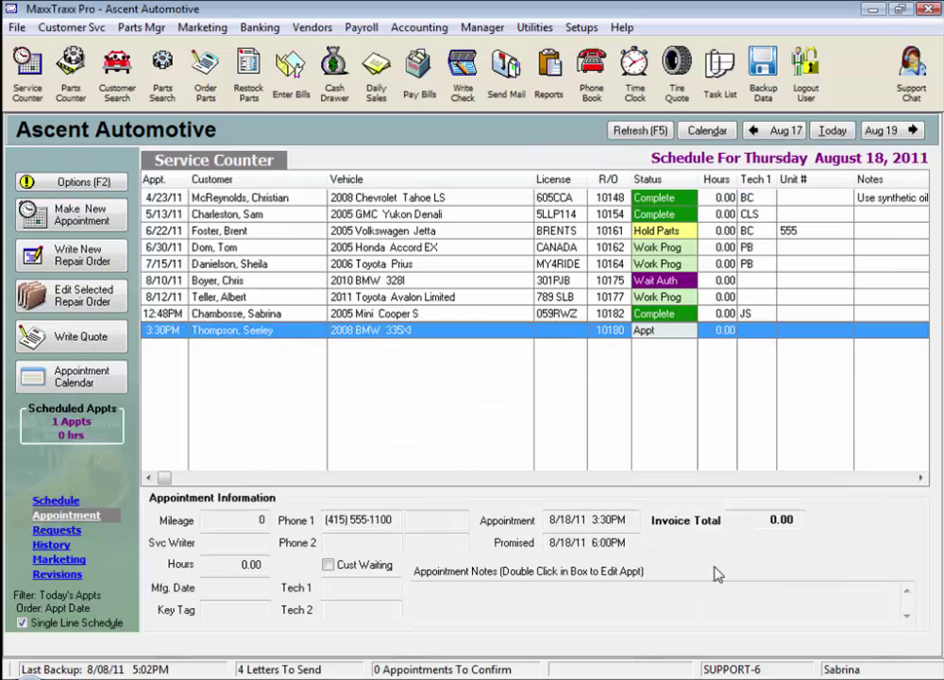
click(134, 83)
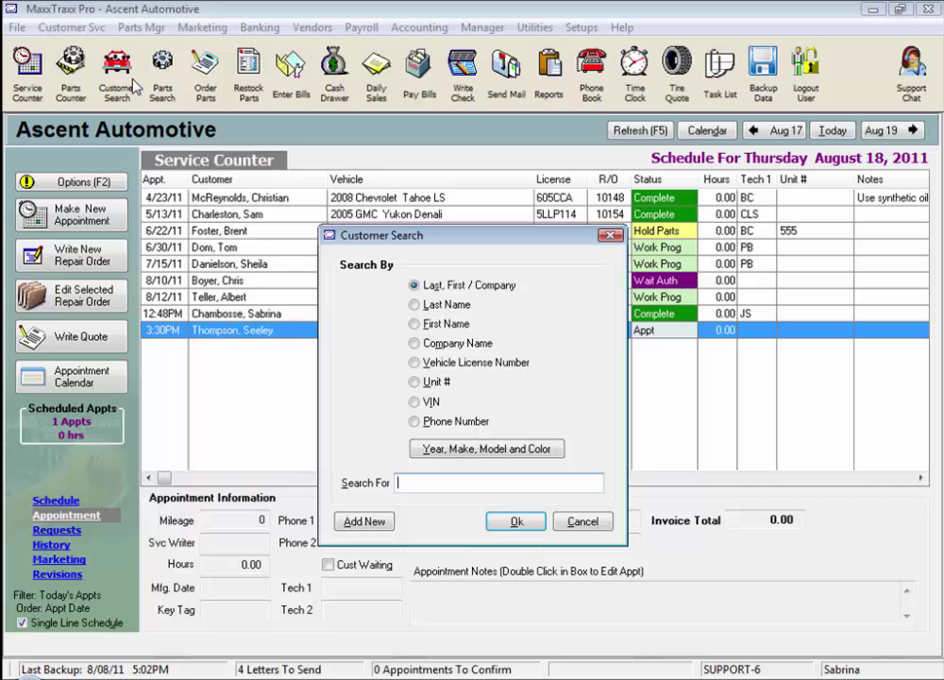
key(Return)
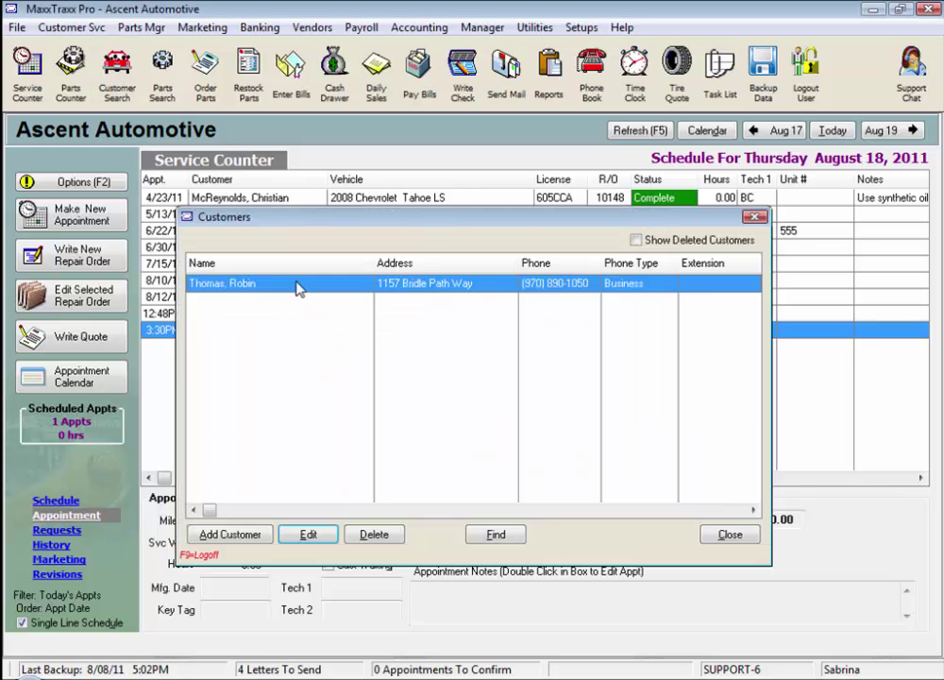
double_click(298, 284)
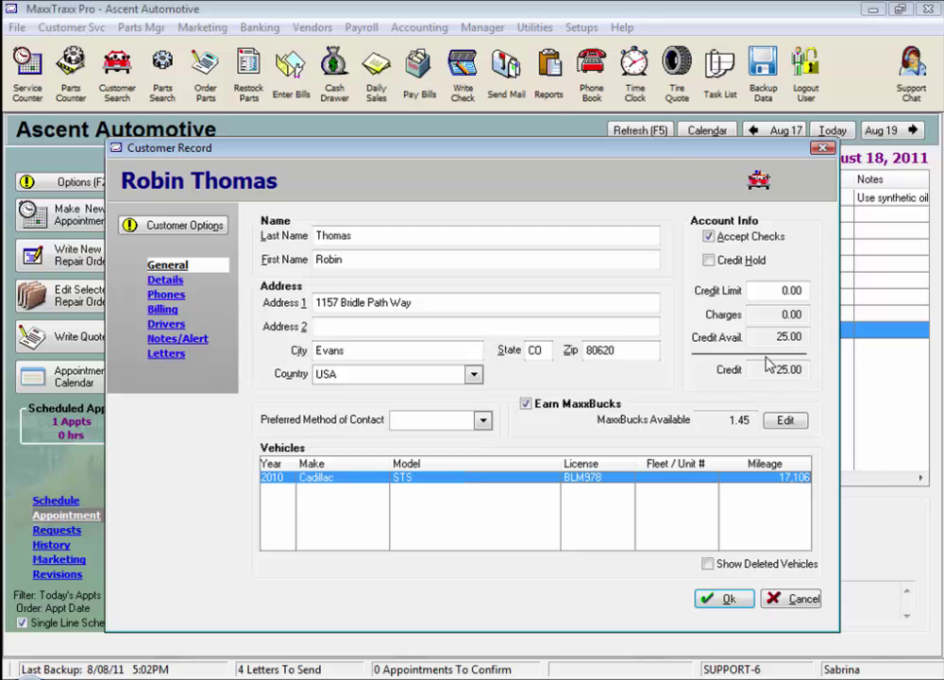
click(741, 600)
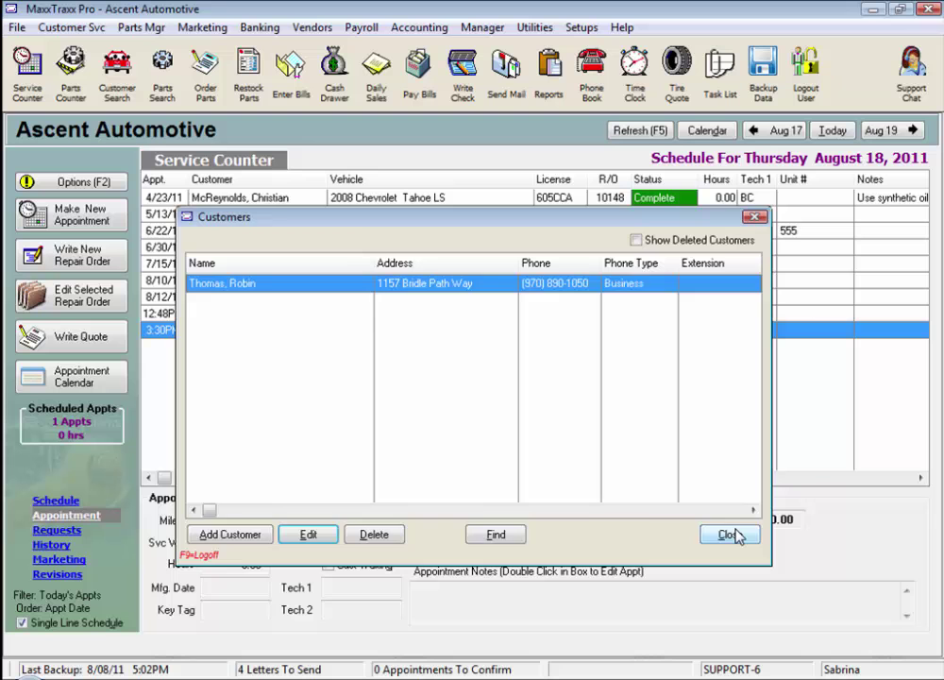
click(737, 536)
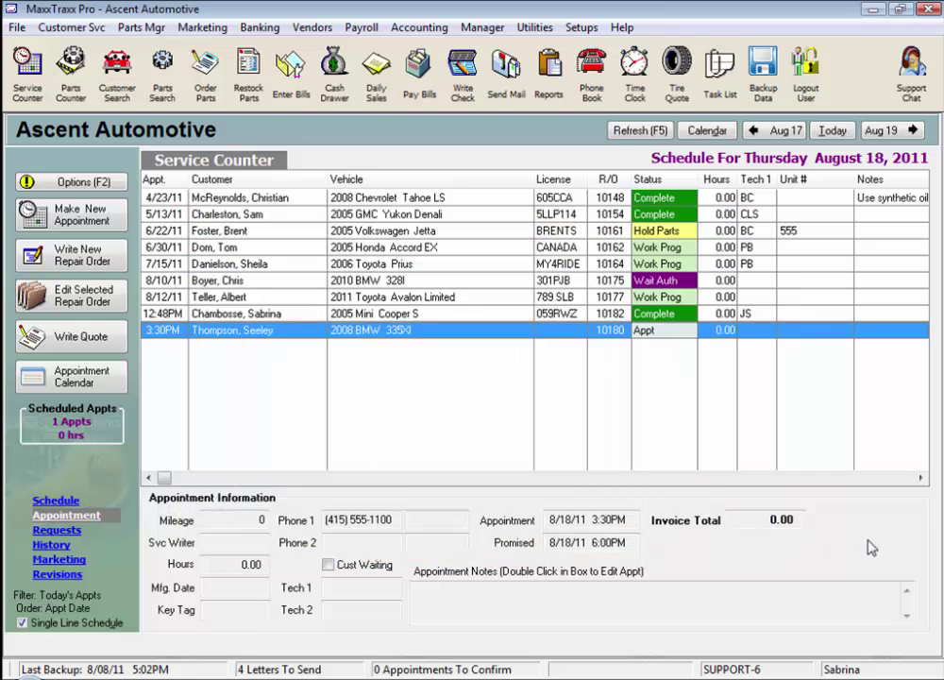